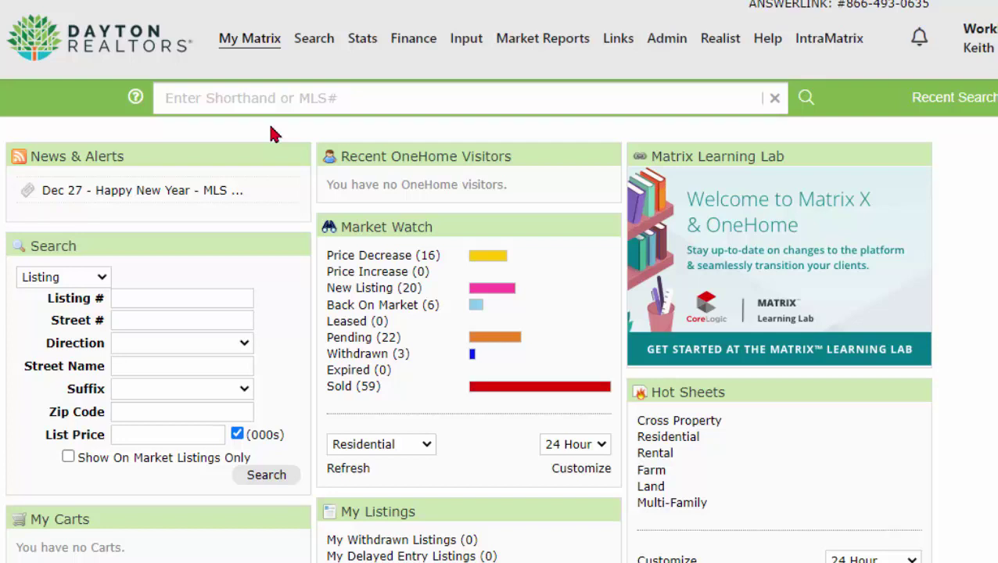
From My Matrix > Contacts, open the second contact's details page, whose phone is still empty
{"action": "mouse_move", "coordinate": [263, 47]}
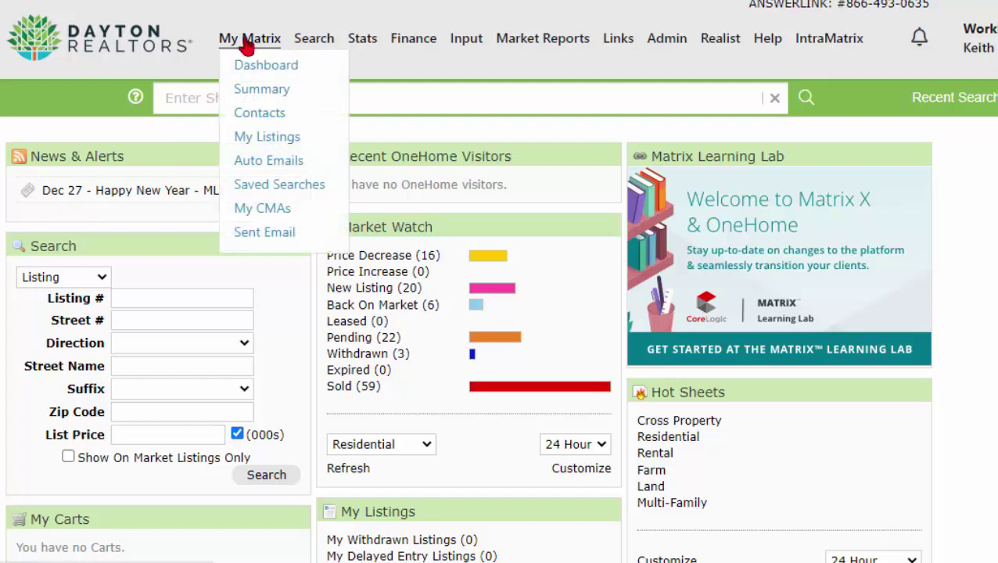
{"action": "left_click", "coordinate": [261, 116]}
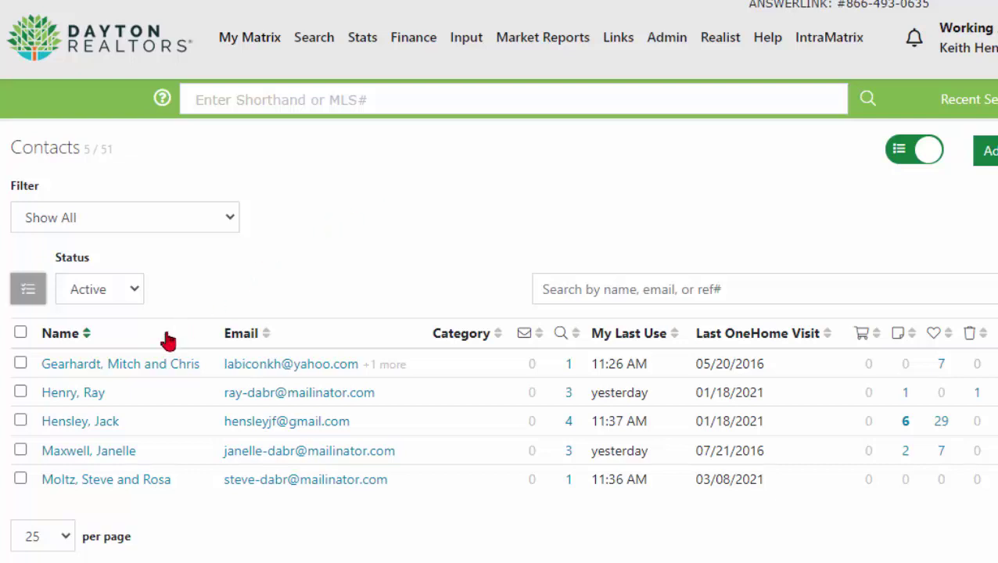
{"action": "left_click", "coordinate": [76, 393]}
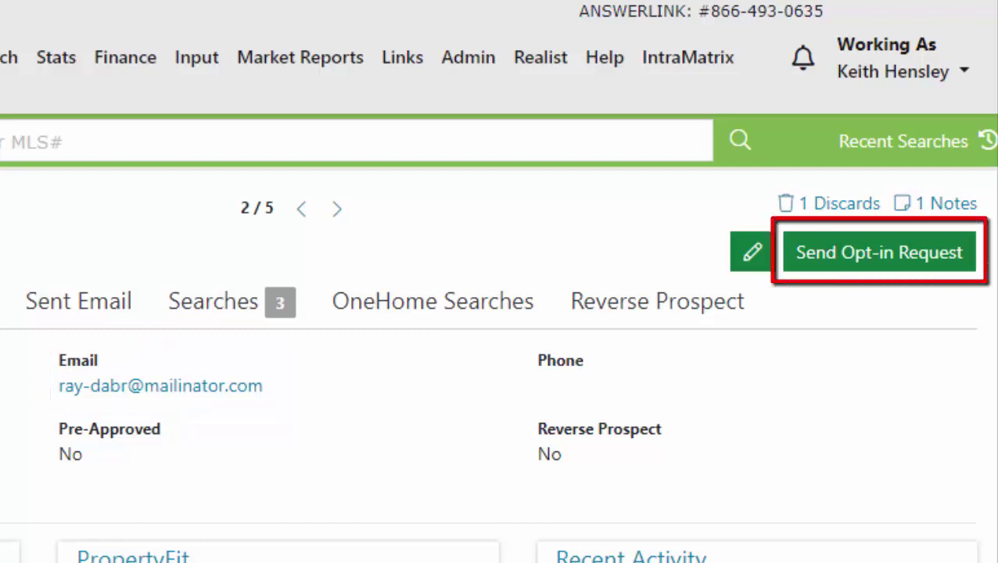
Send the contact an SMS opt-in request to their email, keeping the Text box checked
{"action": "left_click", "coordinate": [839, 260]}
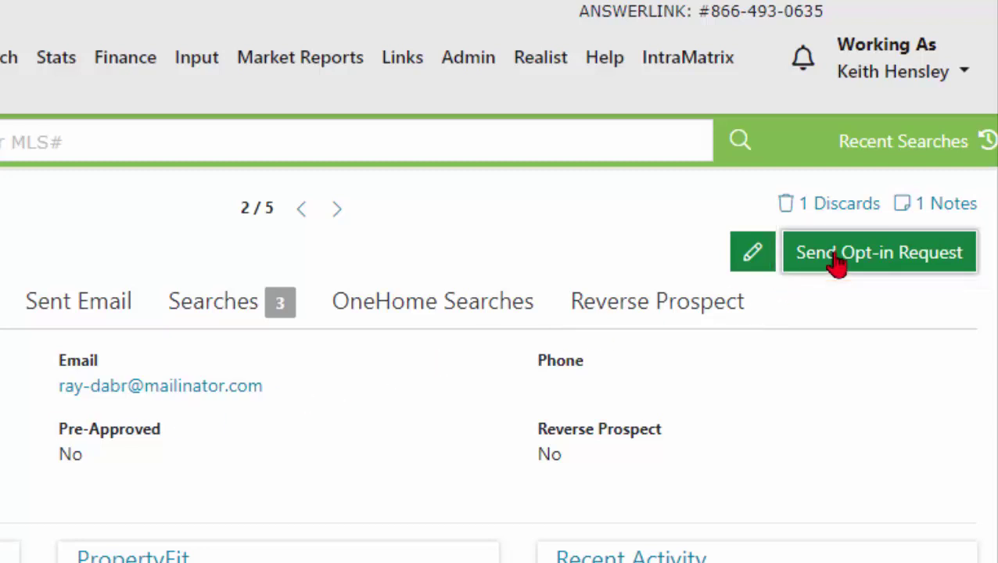
{"action": "left_click", "coordinate": [850, 262]}
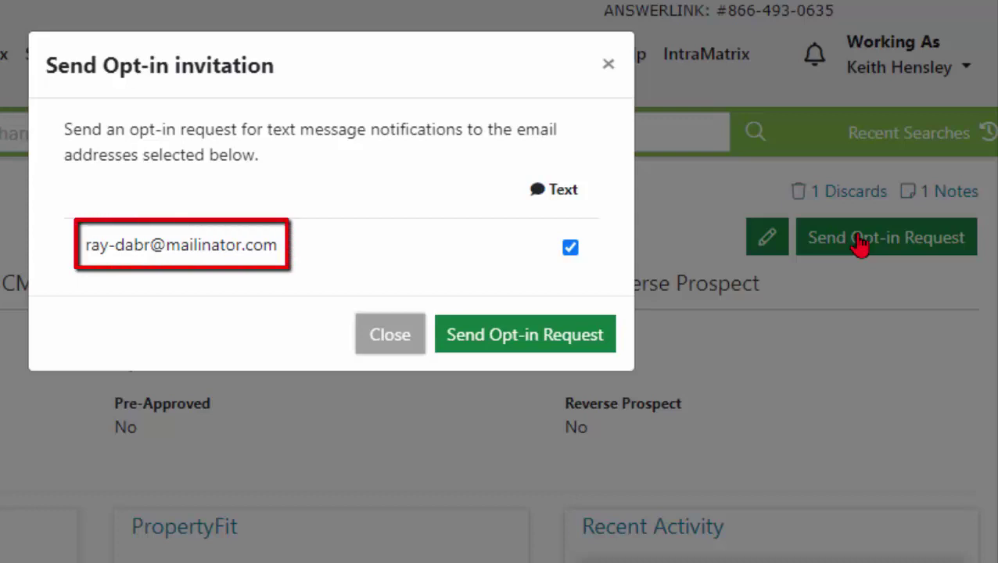
{"action": "left_click", "coordinate": [532, 347]}
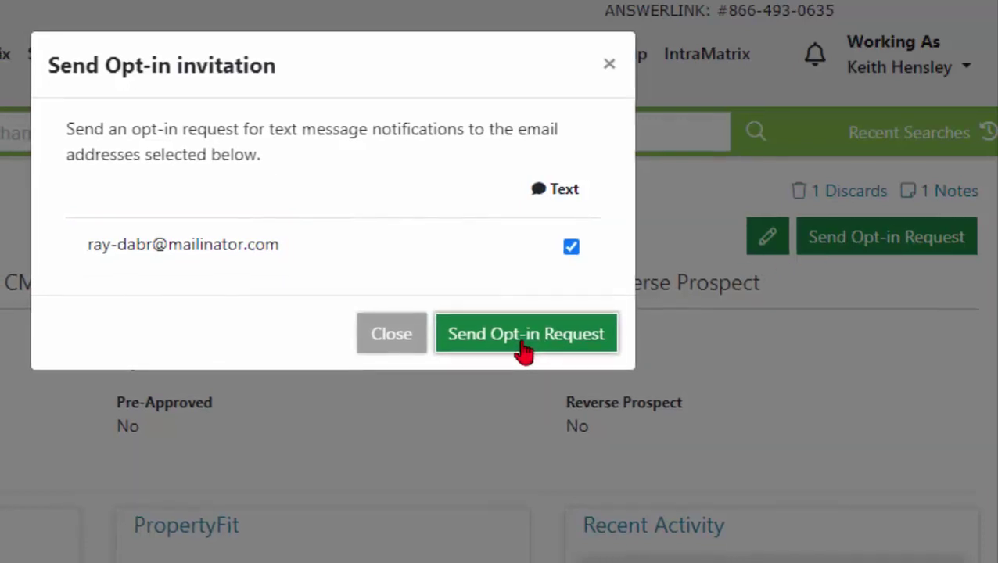
{"action": "left_click", "coordinate": [519, 344]}
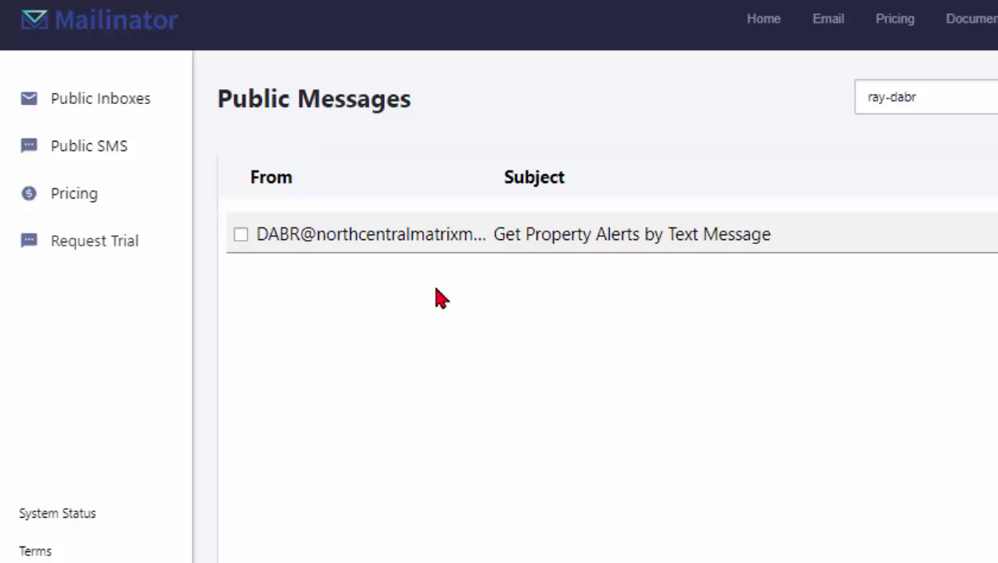
Open the 'Get Property Alerts by Text Message' email and follow its SIGN UP NOW link
{"action": "left_click", "coordinate": [482, 237]}
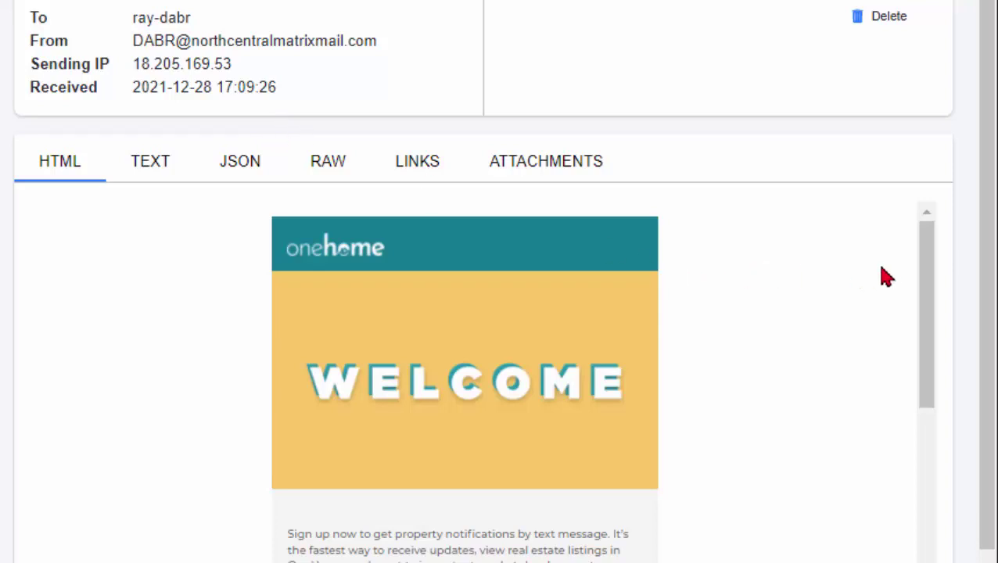
{"action": "left_click_drag", "start_coordinate": [924, 285], "coordinate": [860, 413]}
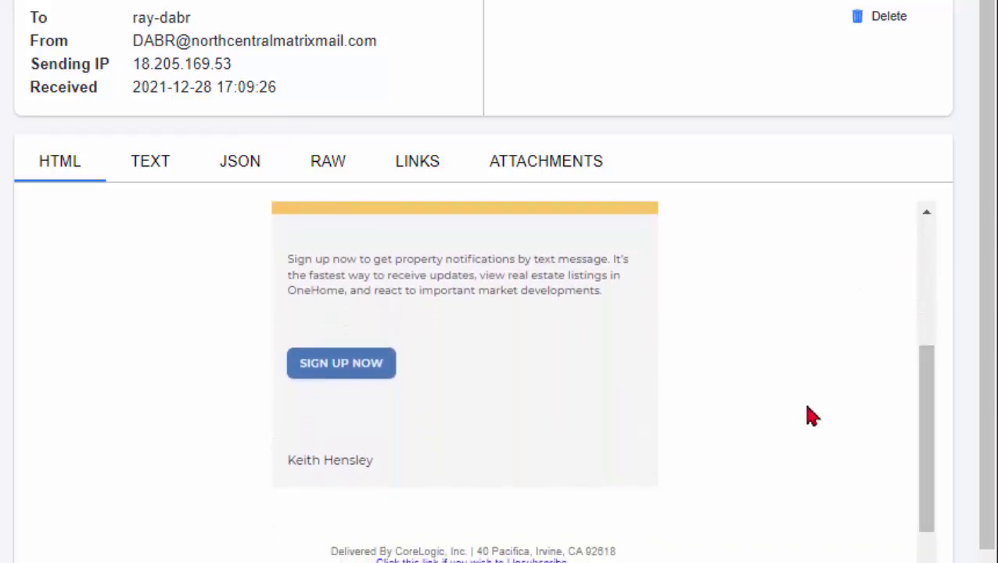
{"action": "left_click", "coordinate": [372, 369]}
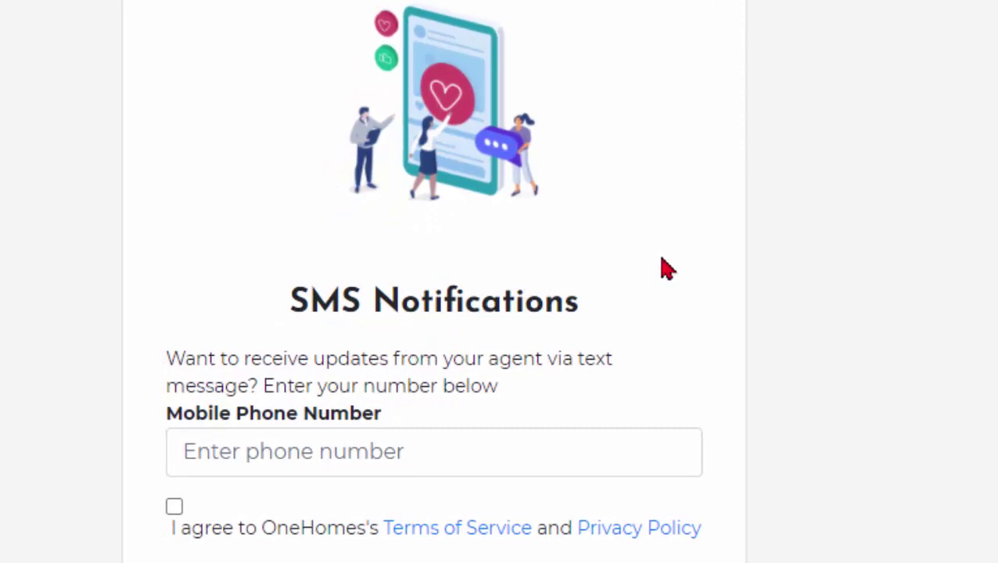
Enter the contact's mobile number, agree to the terms, and activate text message notifications
{"action": "scroll", "coordinate": [662, 268], "scroll_direction": "down", "scroll_amount": 4}
{"action": "left_click", "coordinate": [360, 153]}
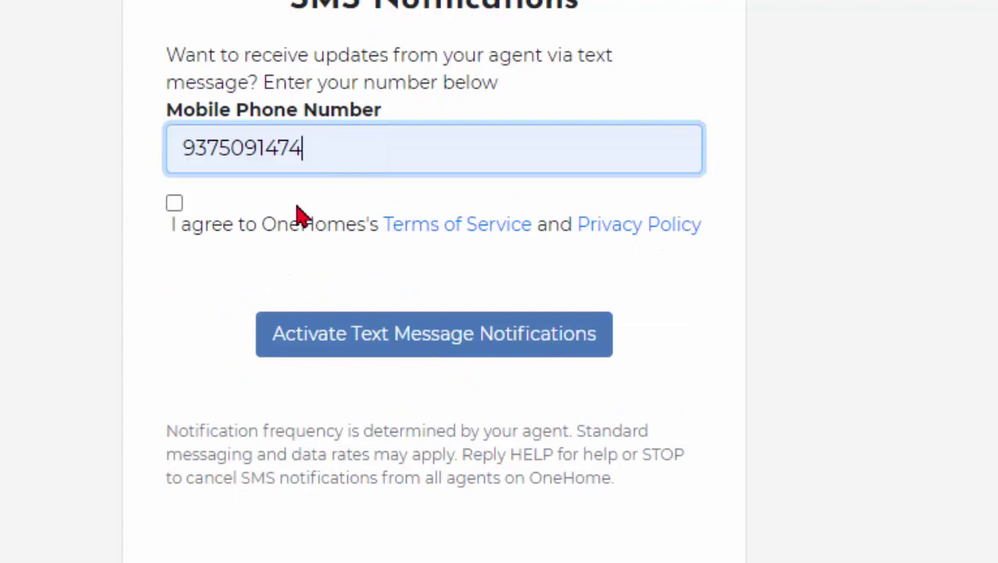
{"action": "left_click", "coordinate": [174, 204]}
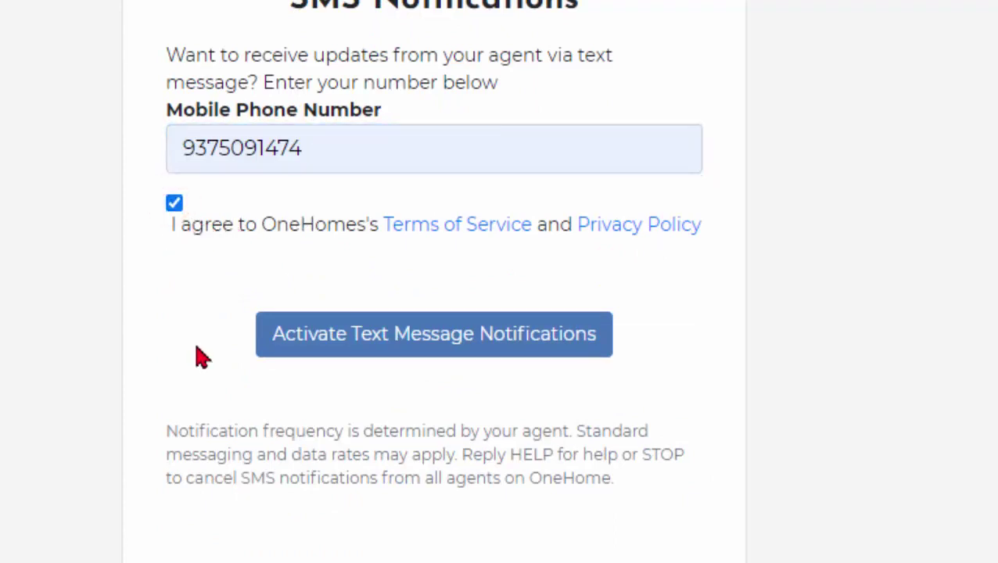
{"action": "left_click", "coordinate": [412, 354]}
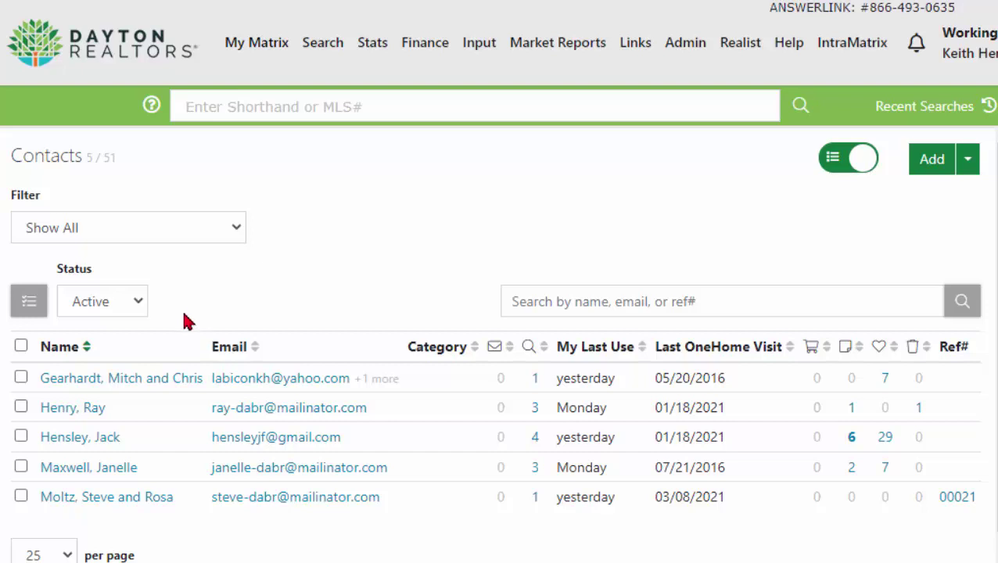
Open the contact's details and confirm the phone number shows the opted-in check mark
{"action": "left_click", "coordinate": [90, 407]}
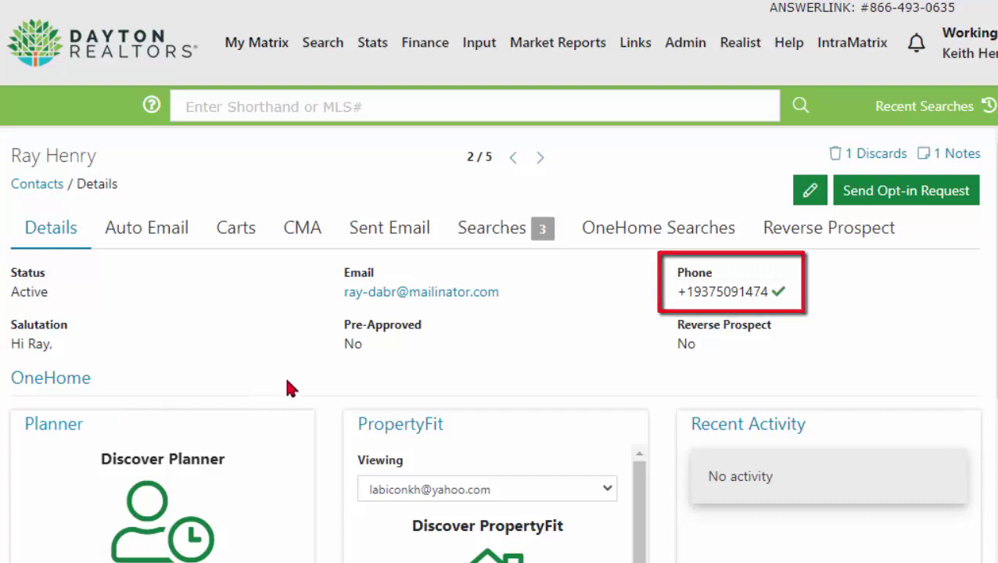
{"action": "mouse_move", "coordinate": [779, 294]}
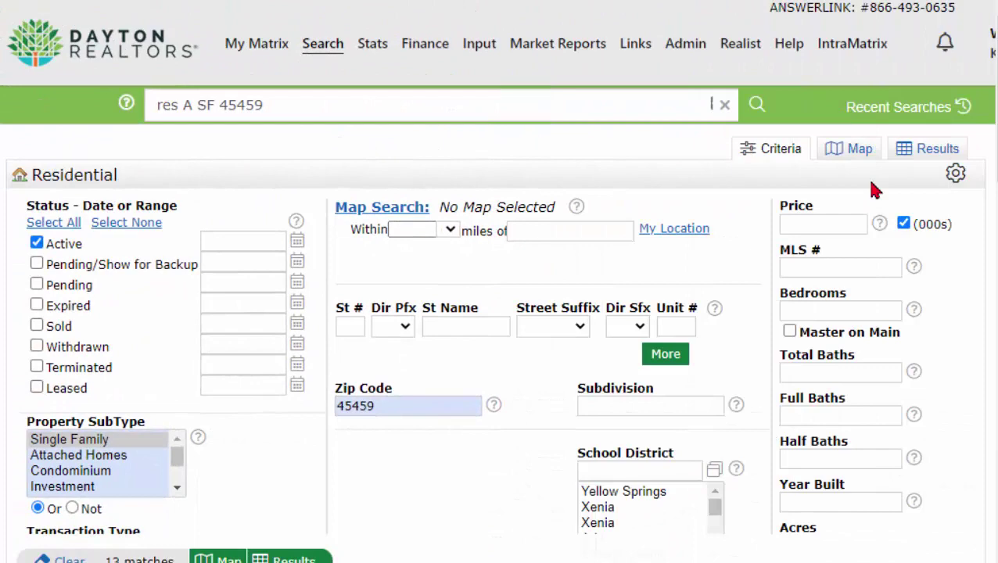
In the results, check listings 848162, 848149, 853831 and 854772 and start an email of them
{"action": "left_click", "coordinate": [931, 154]}
{"action": "left_click", "coordinate": [42, 277]}
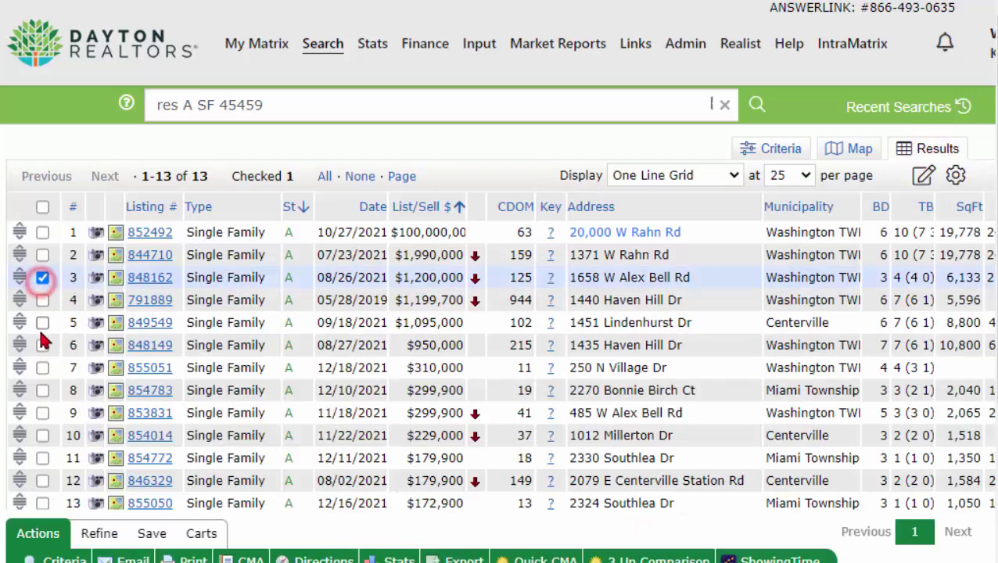
{"action": "left_click", "coordinate": [41, 347]}
{"action": "scroll", "coordinate": [44, 407], "scroll_direction": "down", "scroll_amount": 1}
{"action": "left_click", "coordinate": [42, 394]}
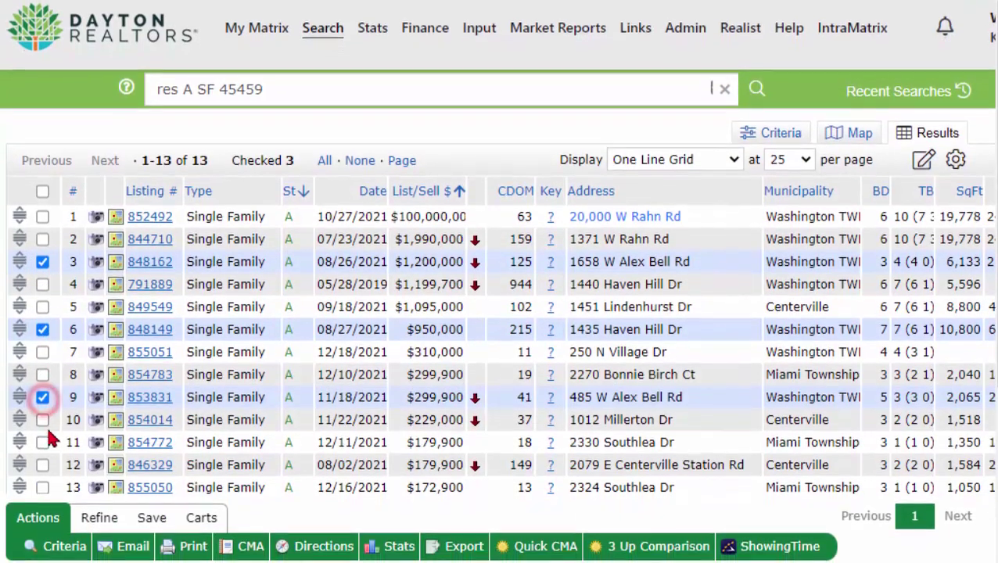
{"action": "left_click", "coordinate": [42, 439]}
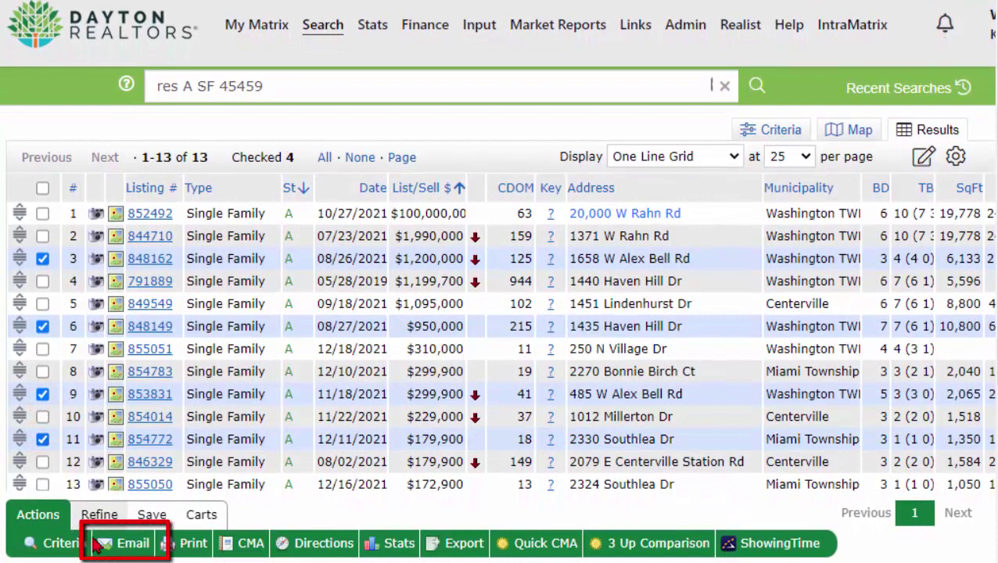
{"action": "left_click", "coordinate": [133, 545]}
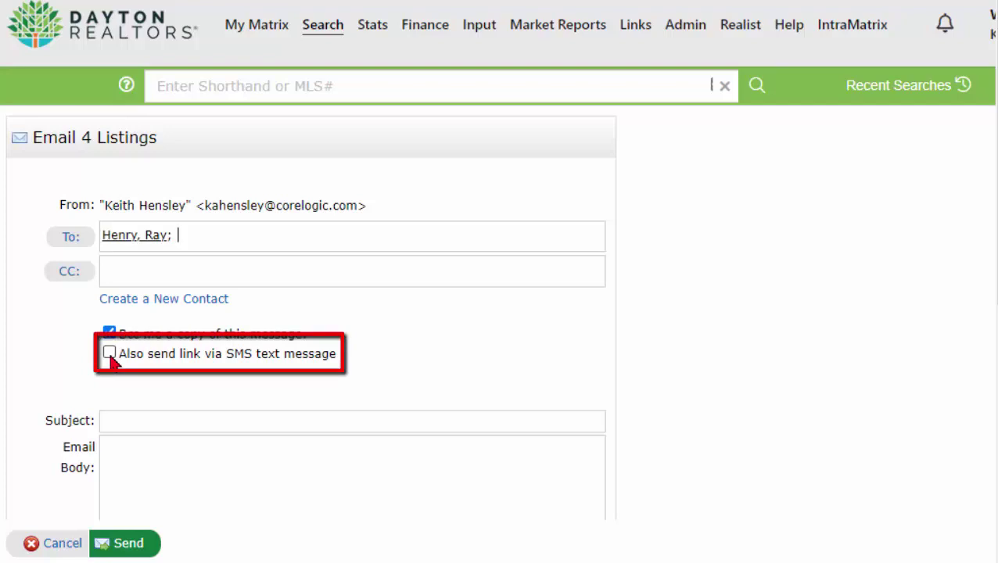
Send the four-listing email with its link also sent via SMS text message
{"action": "left_click", "coordinate": [109, 353]}
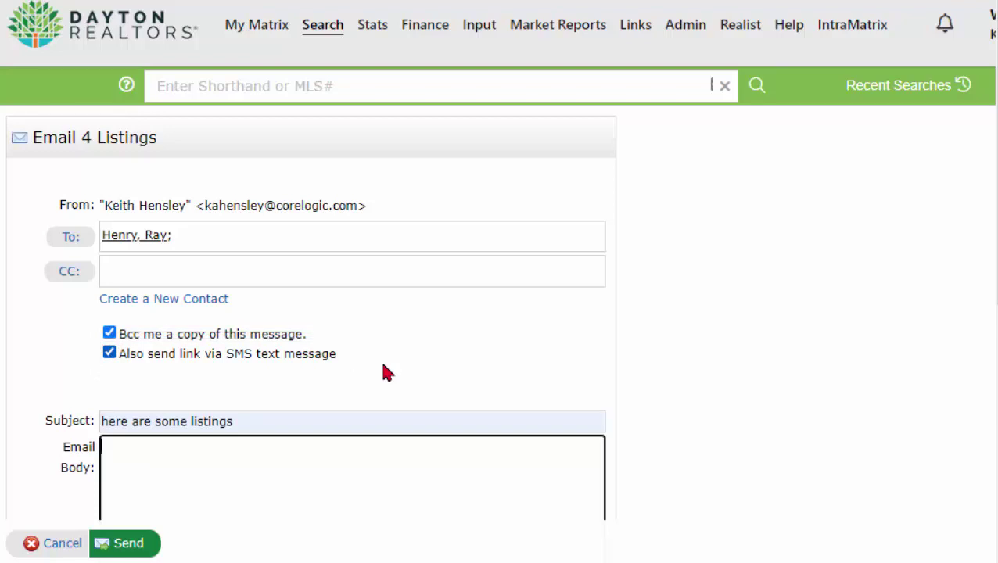
{"action": "left_click", "coordinate": [129, 549]}
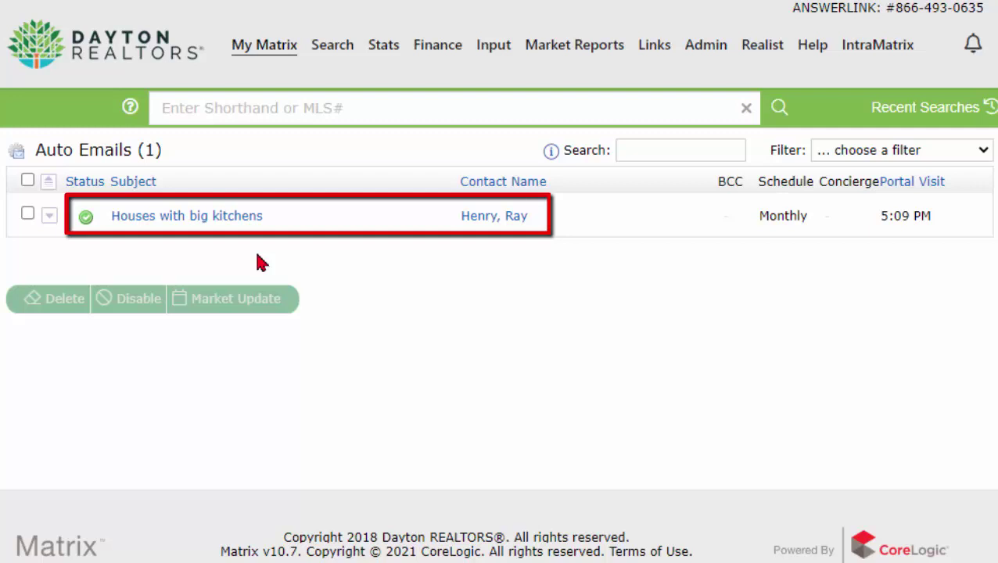
In the 'Houses with big kitchens' settings, enable sending the link via SMS text and save
{"action": "left_click", "coordinate": [206, 218]}
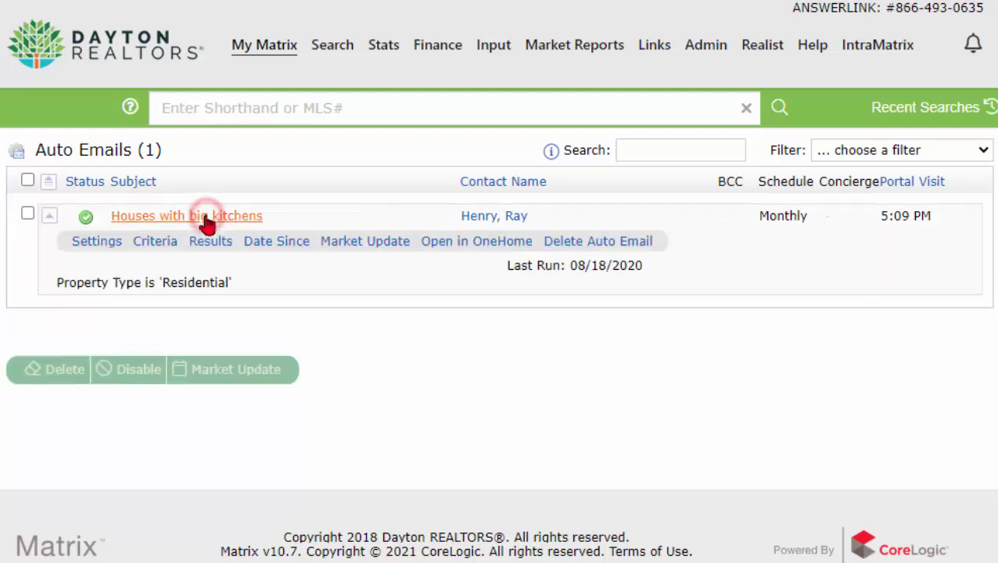
{"action": "left_click", "coordinate": [98, 243]}
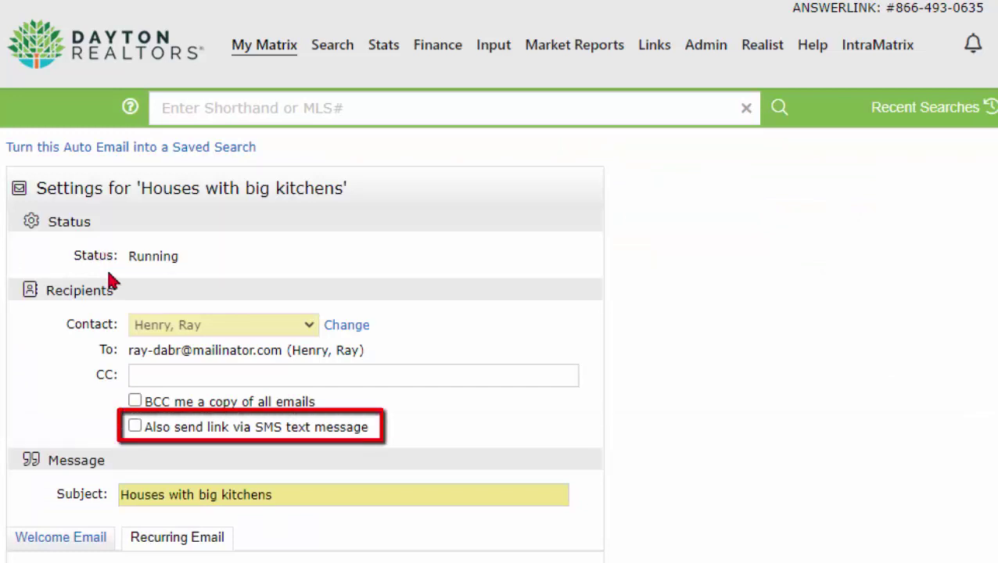
{"action": "left_click", "coordinate": [136, 427]}
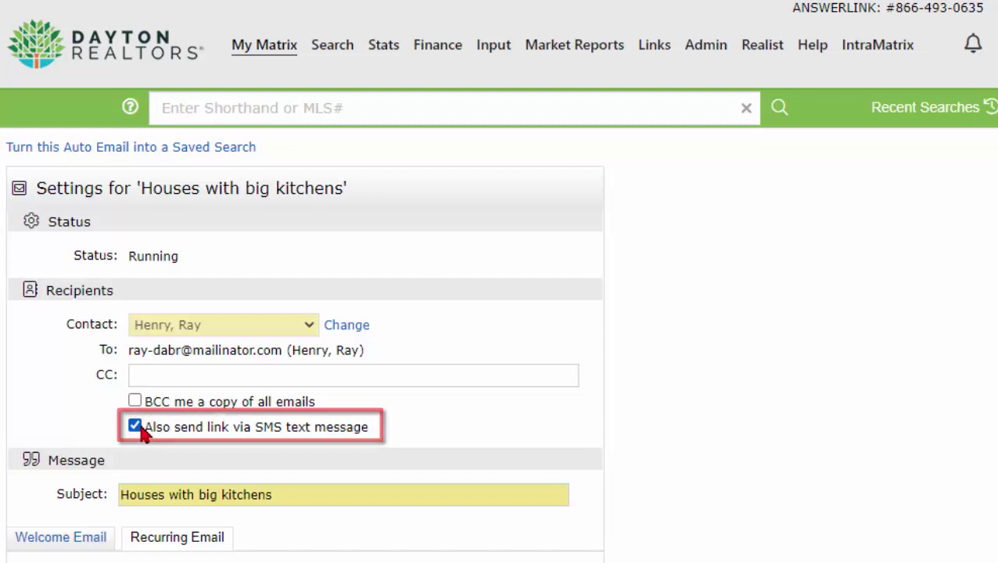
{"action": "scroll", "coordinate": [188, 430], "scroll_direction": "down", "scroll_amount": 10}
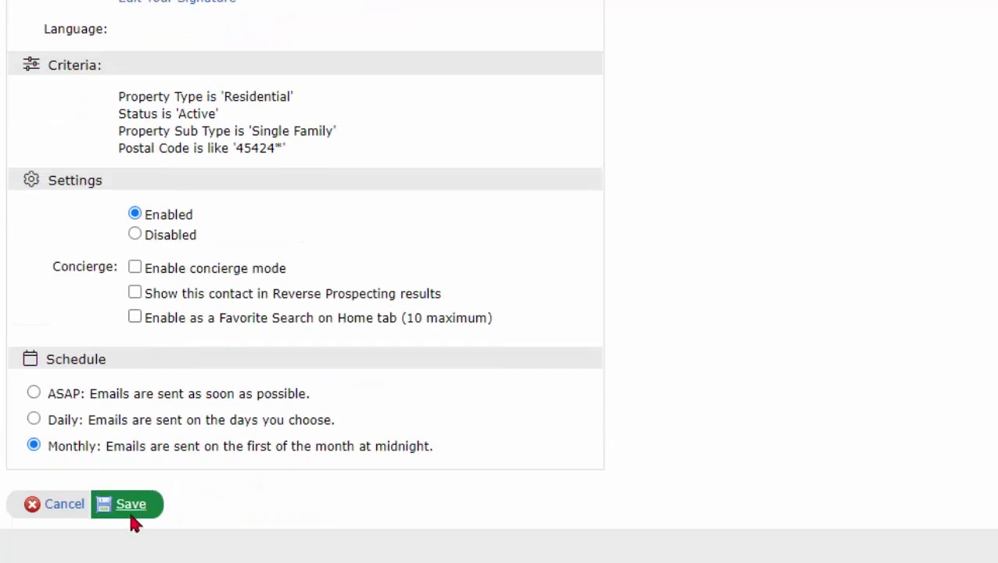
{"action": "left_click", "coordinate": [130, 505]}
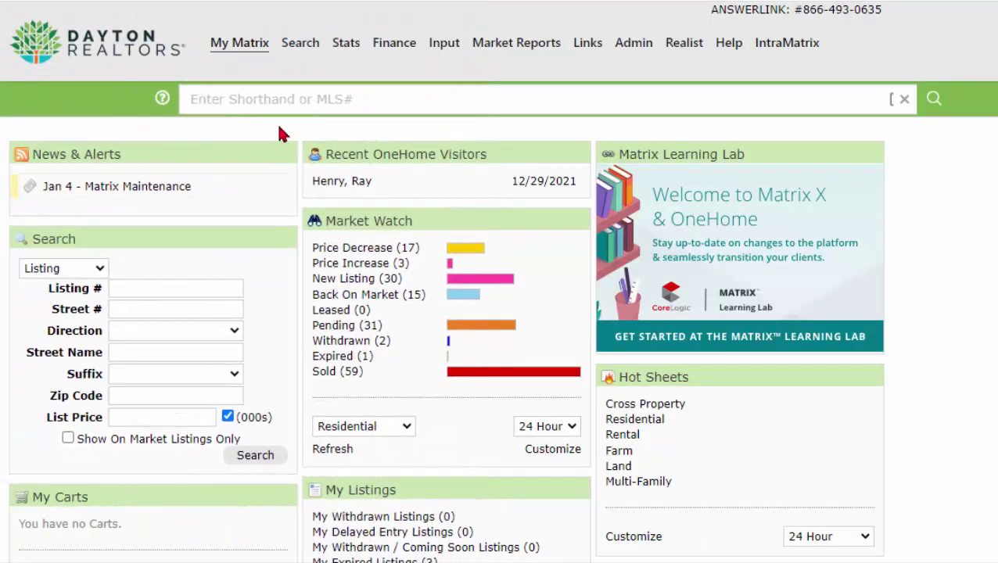
Open the first contact in Contacts, check its two opted-in phones, then go to contact 2 of 4
{"action": "mouse_move", "coordinate": [259, 45]}
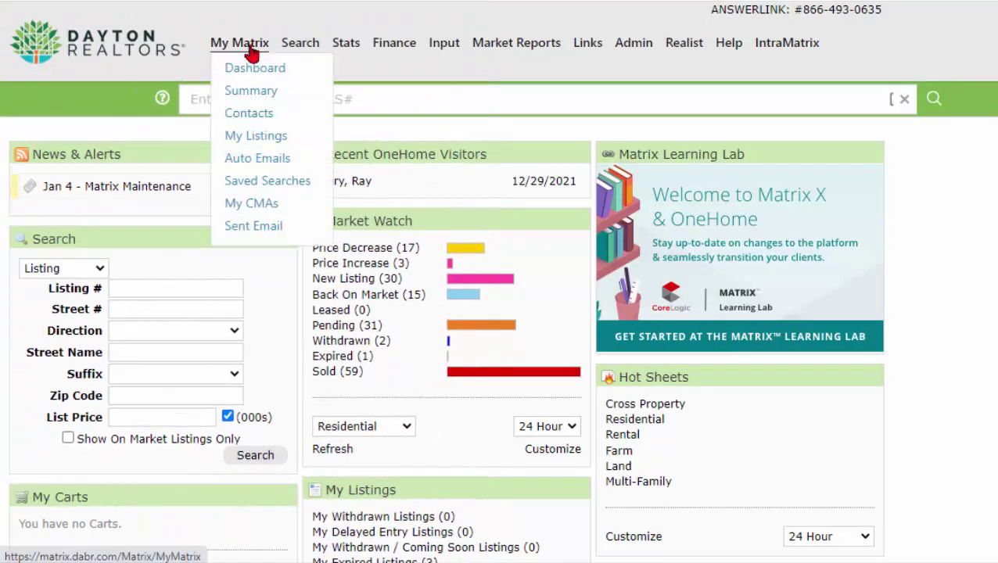
{"action": "left_click", "coordinate": [247, 117]}
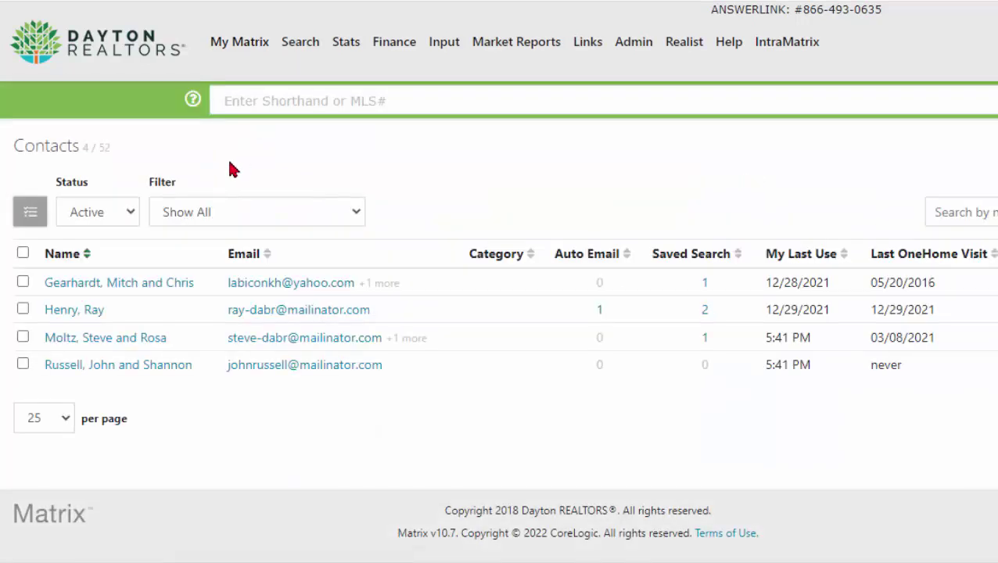
{"action": "left_click", "coordinate": [125, 284]}
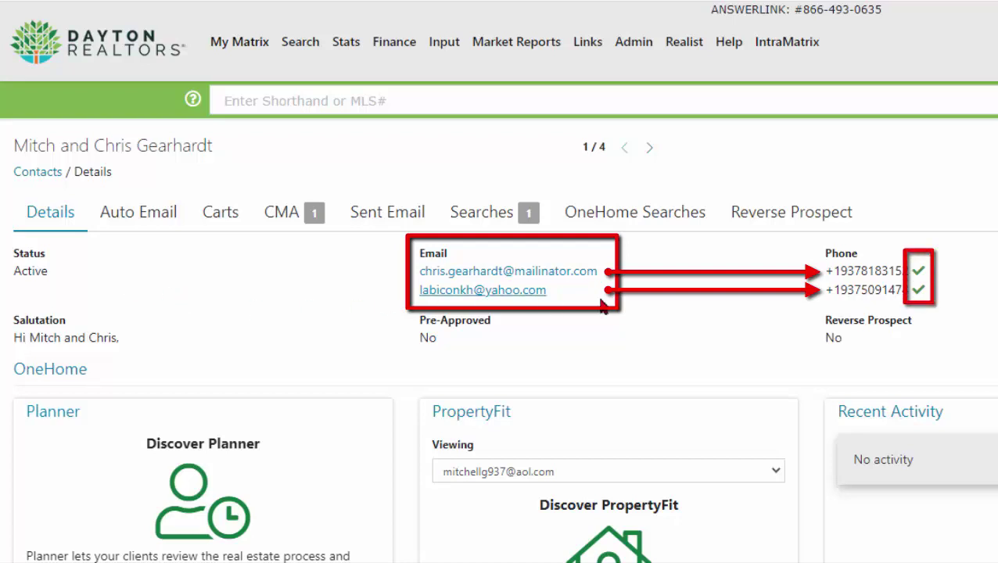
{"action": "mouse_move", "coordinate": [918, 291]}
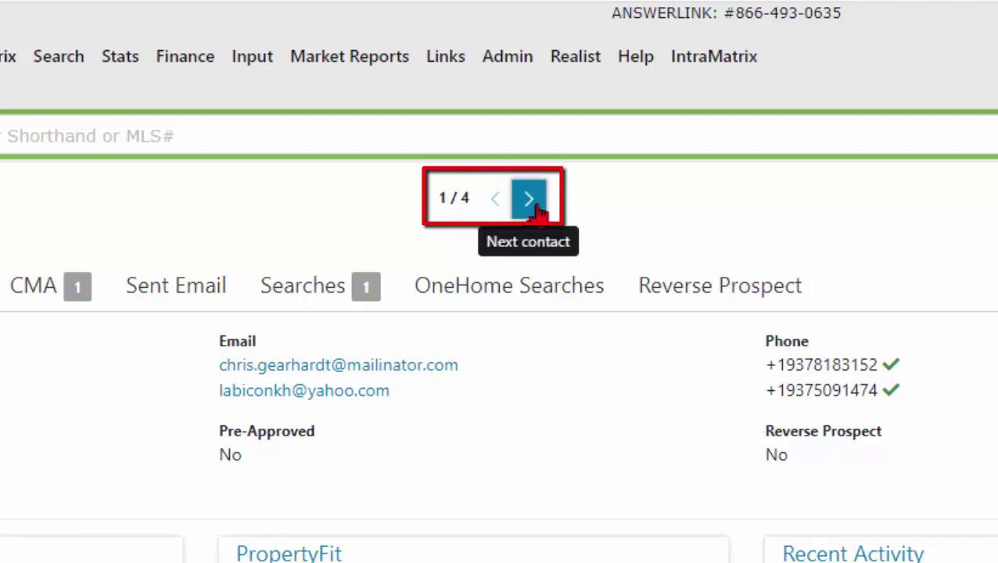
{"action": "left_click", "coordinate": [529, 199]}
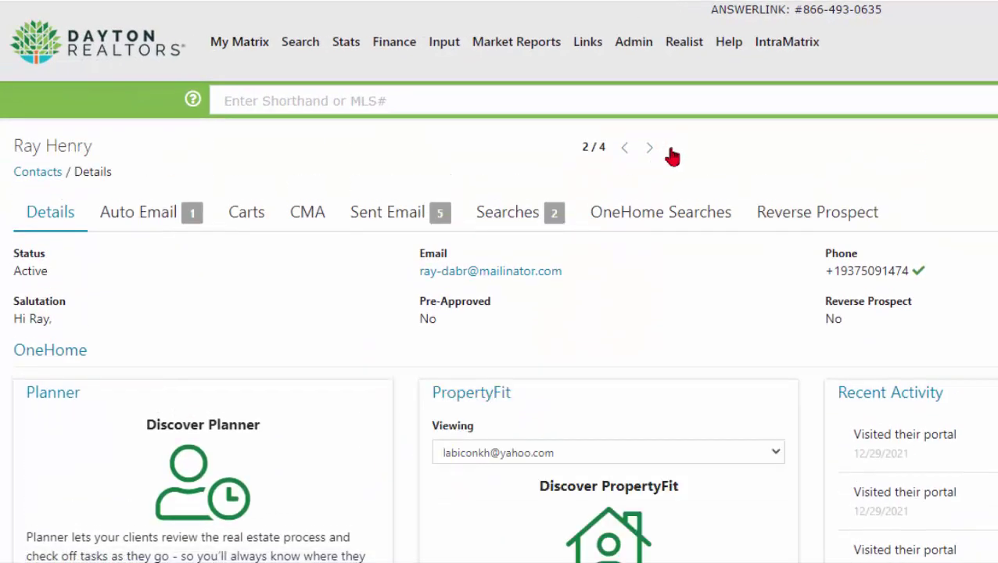